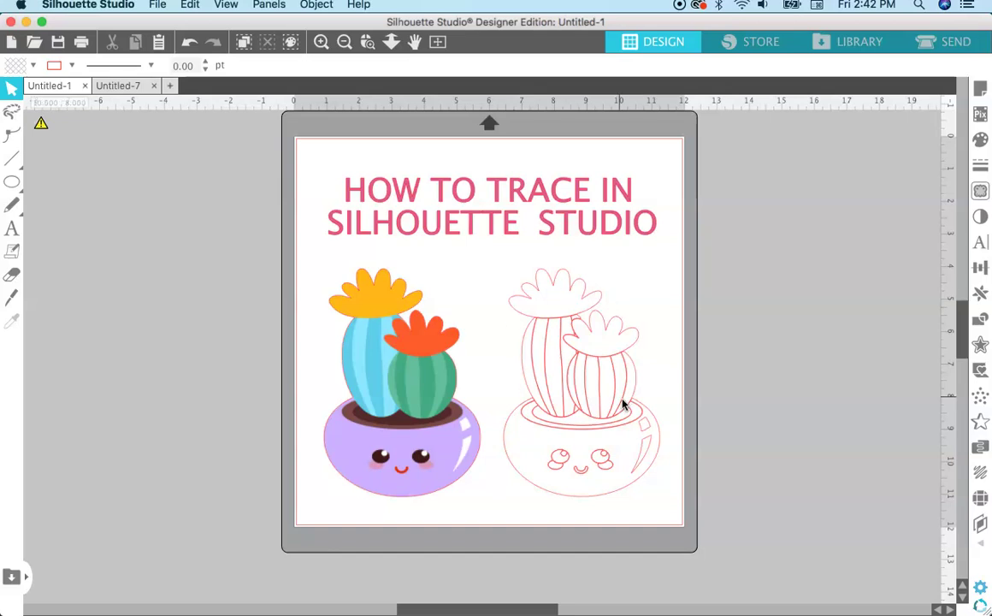
Step: Switch to the Untitled-7 document, select the cactus image and glance at its Send cut settings
left_click(118, 86)
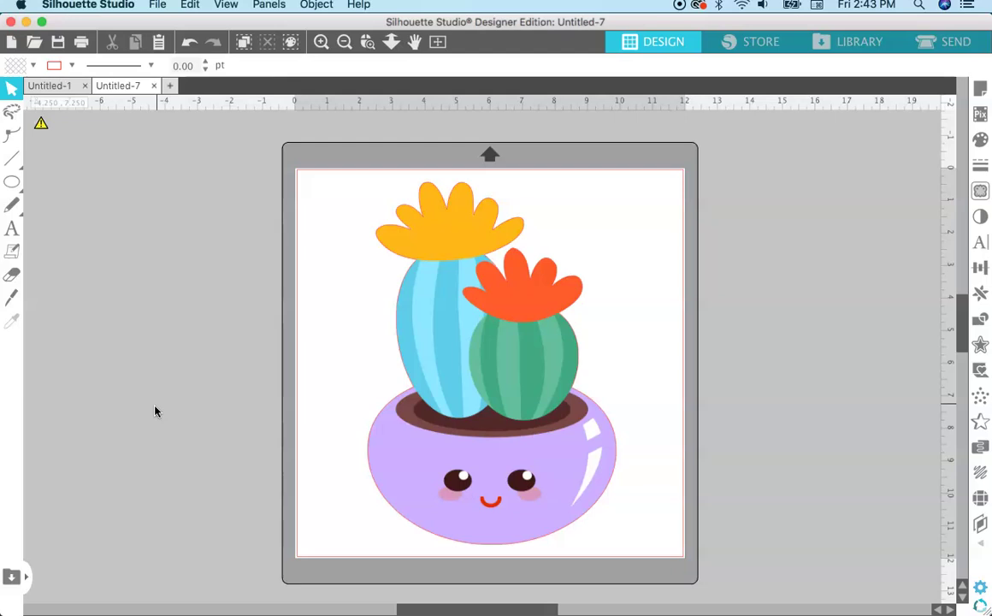
left_click(518, 357)
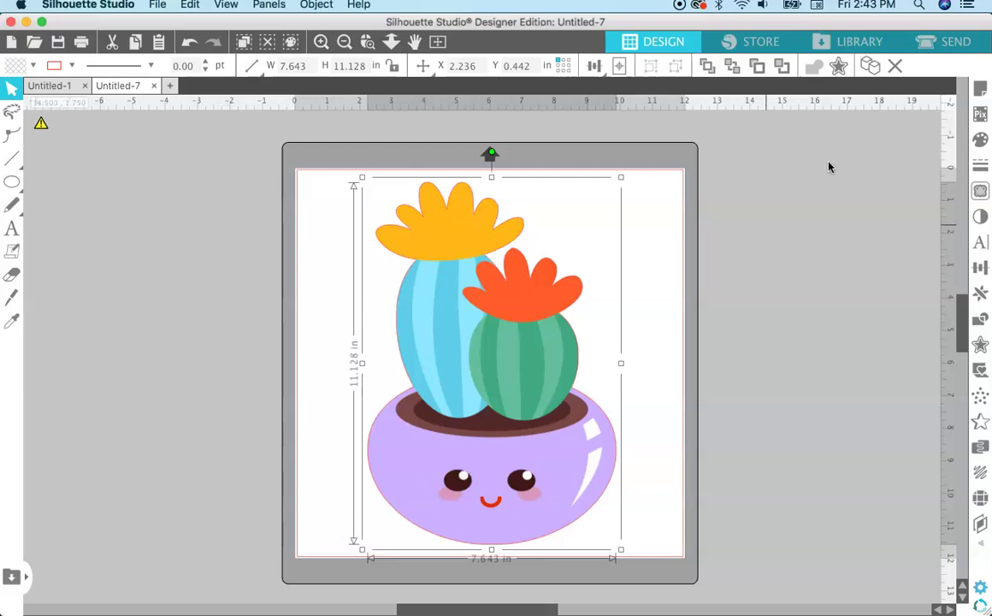
left_click(955, 43)
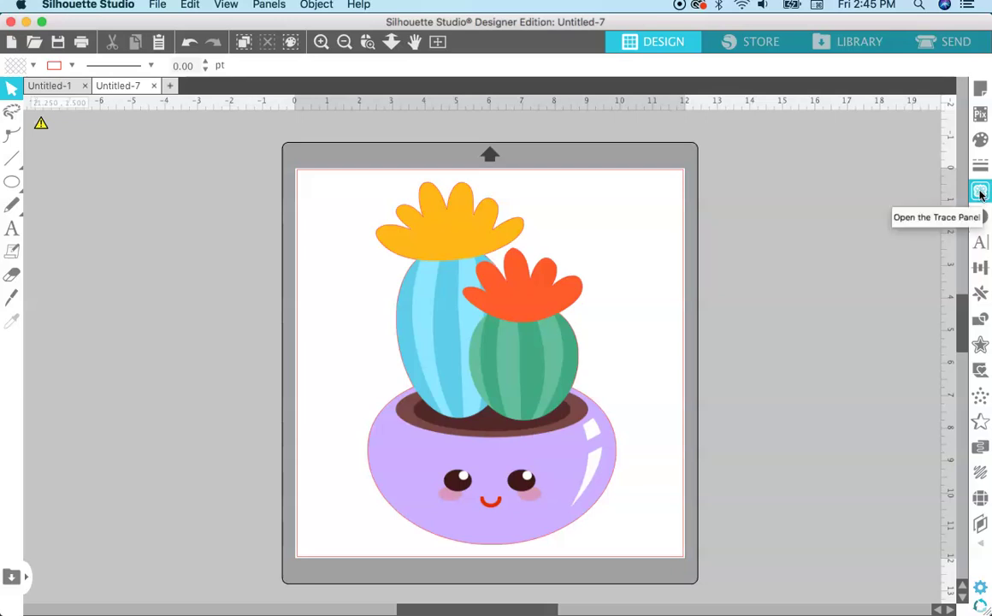
Step: In the Trace panel, switch on Trace by Color mode, ready to pick a colour
left_click(980, 193)
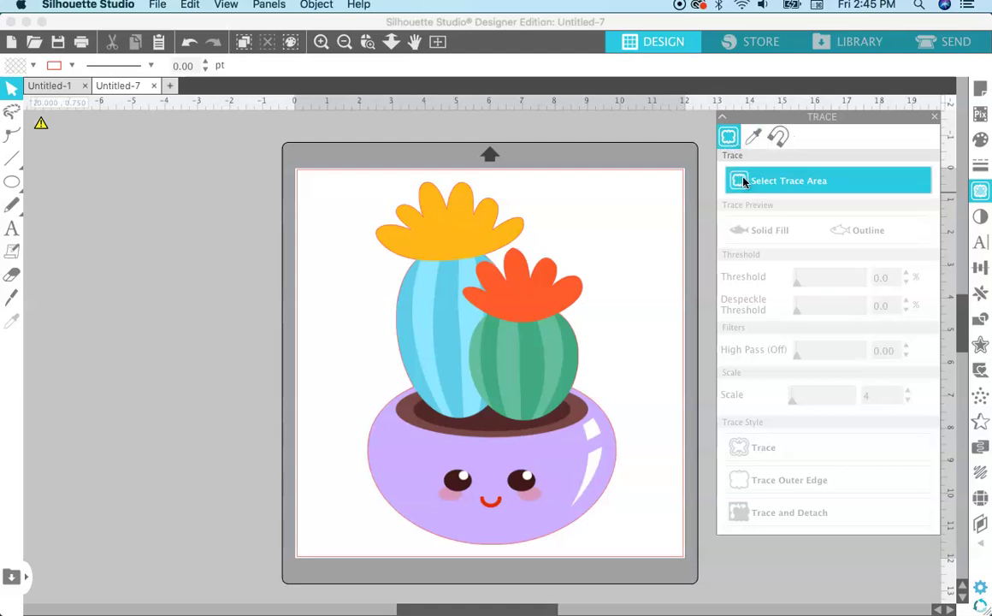
left_click(752, 139)
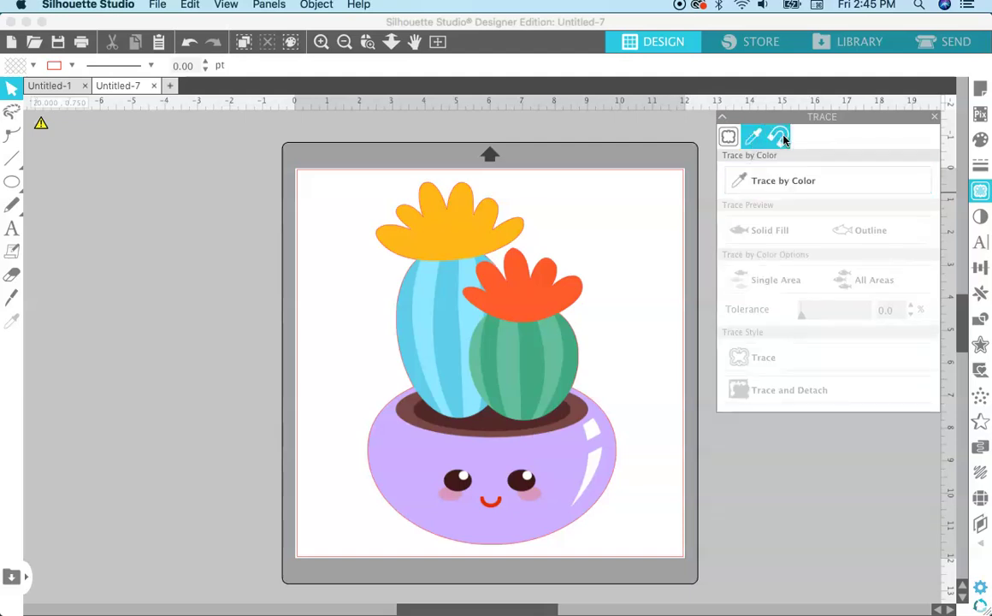
left_click(777, 137)
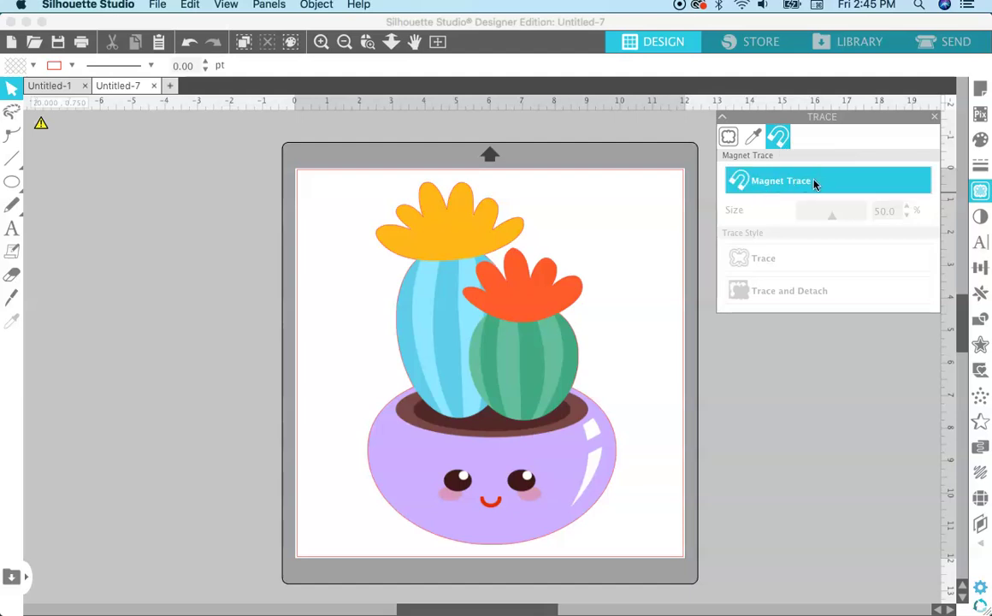
left_click(753, 139)
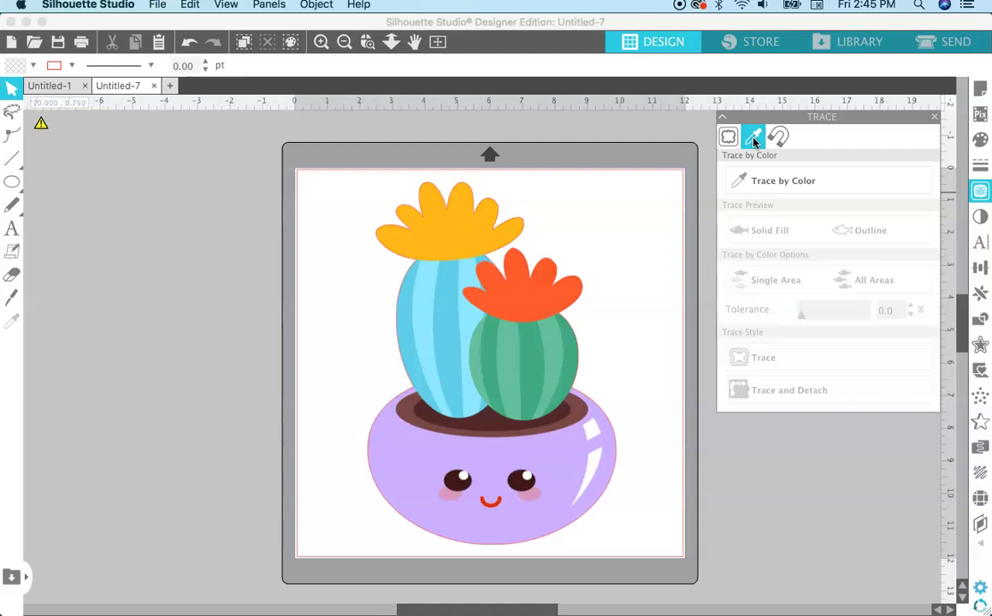
left_click(753, 181)
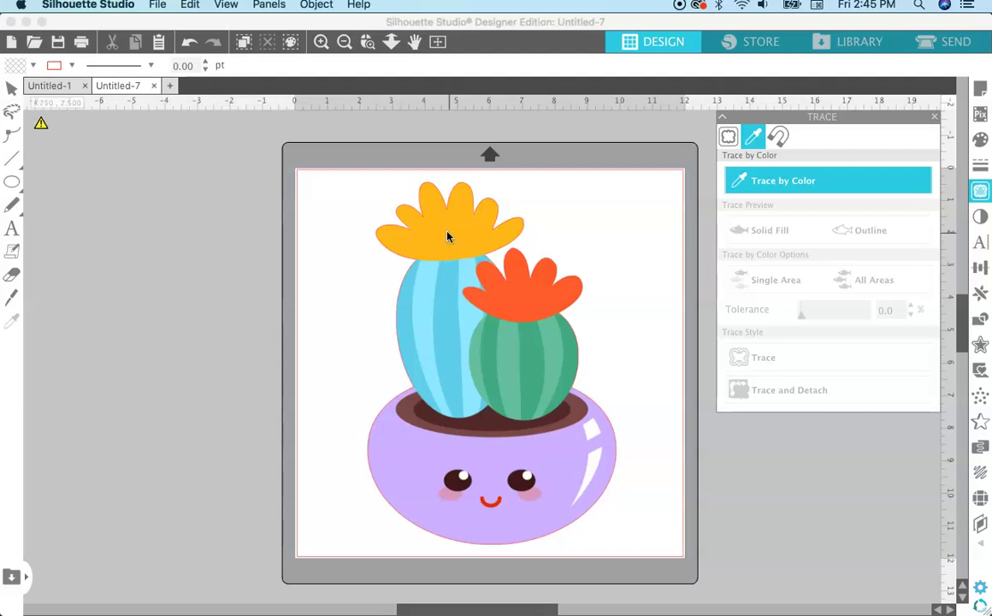
Step: Trace the yellow top flower as a Single Area at 0 tolerance
left_click(447, 237)
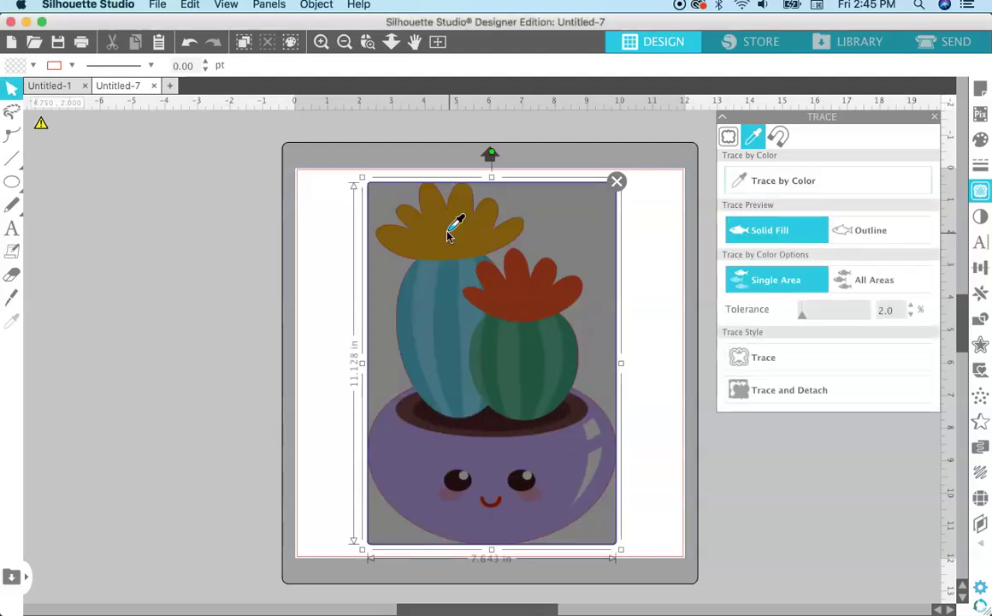
left_click(448, 236)
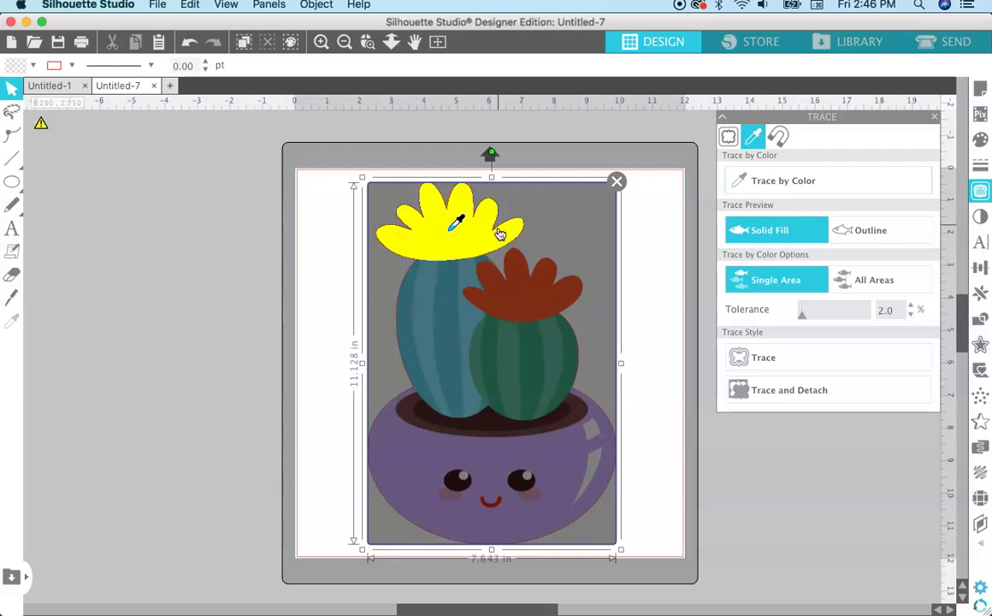
left_click(764, 358)
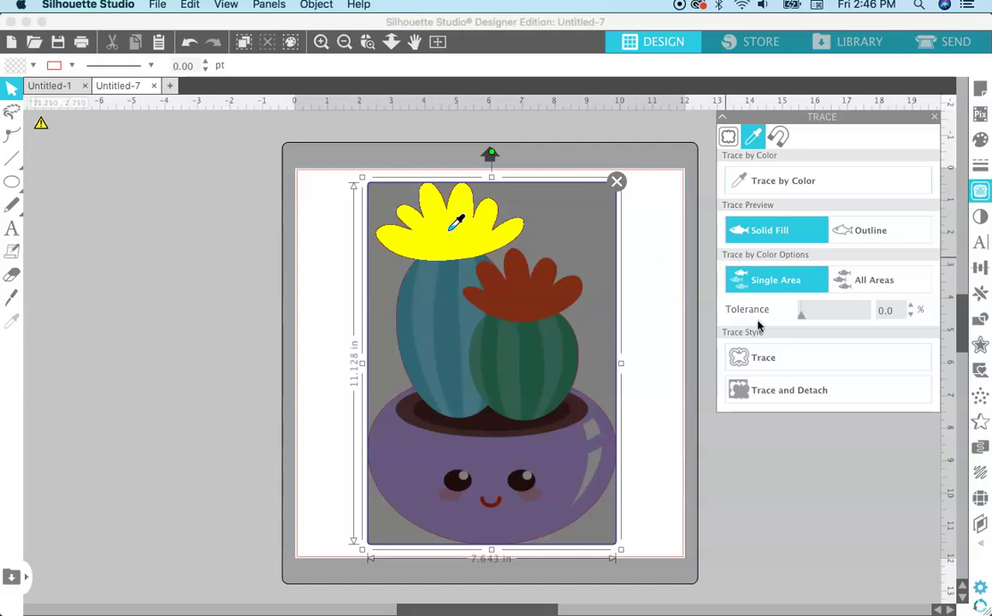
left_click(748, 359)
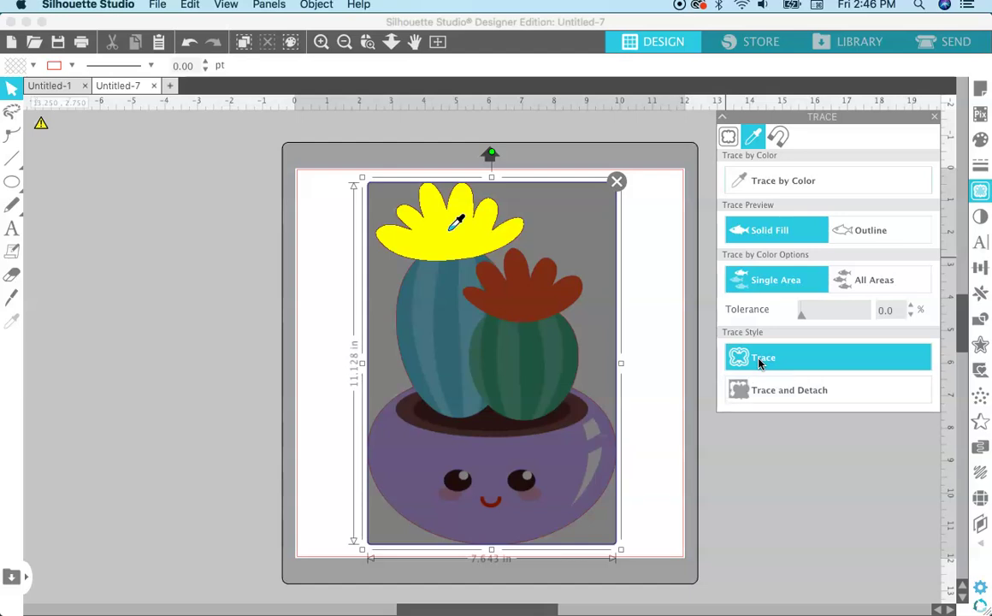
left_click(758, 362)
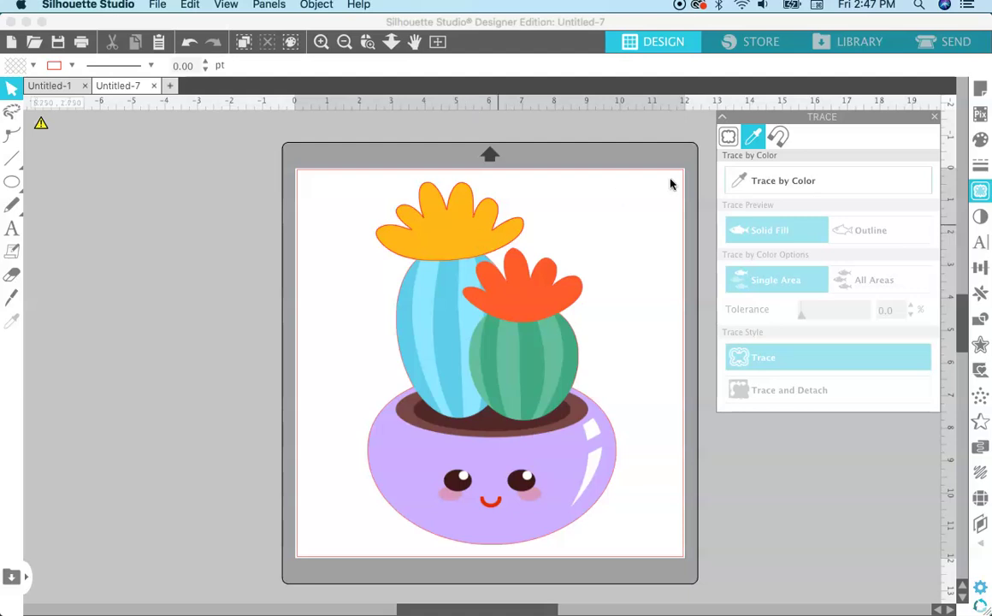
Step: Trace the orange flower on the short cactus into its own cut line at 2.0 tolerance
left_click(750, 183)
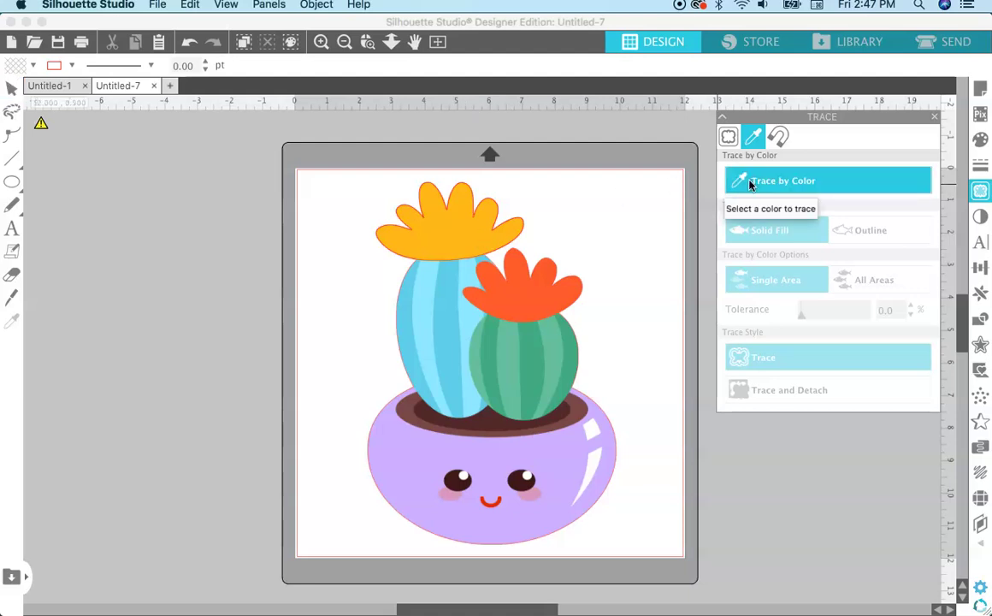
left_click(517, 296)
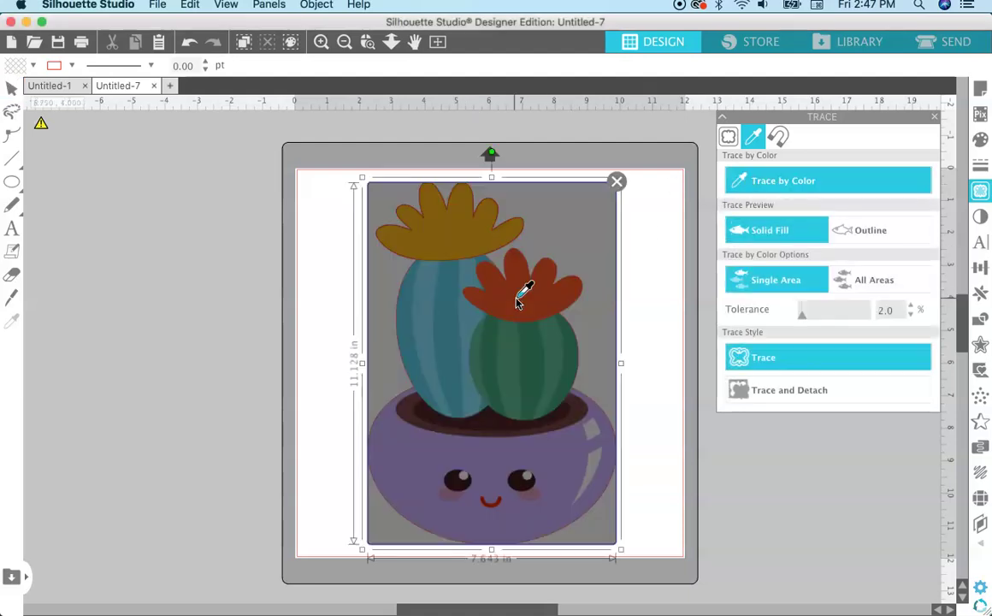
left_click(519, 296)
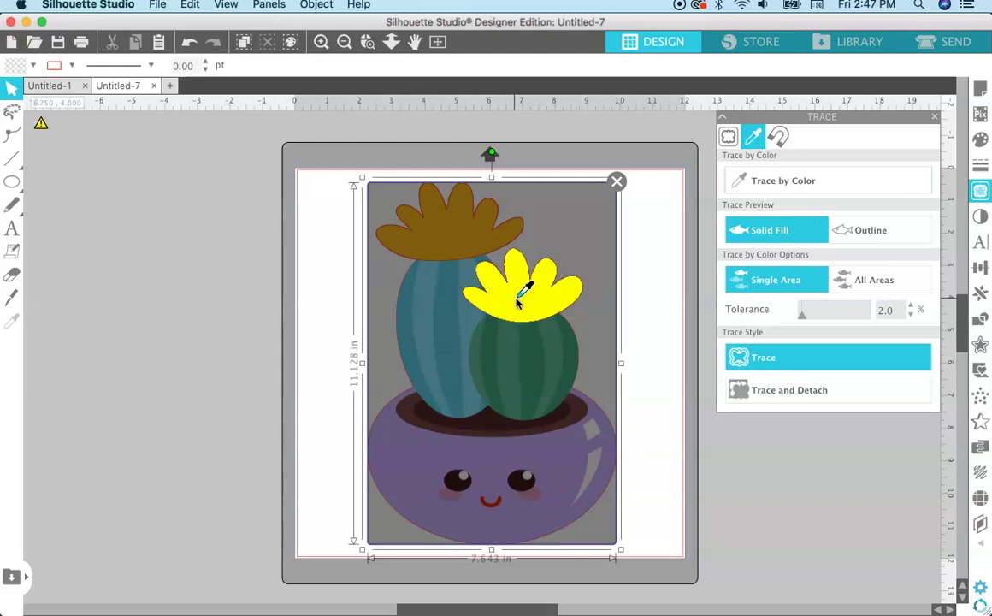
left_click(741, 360)
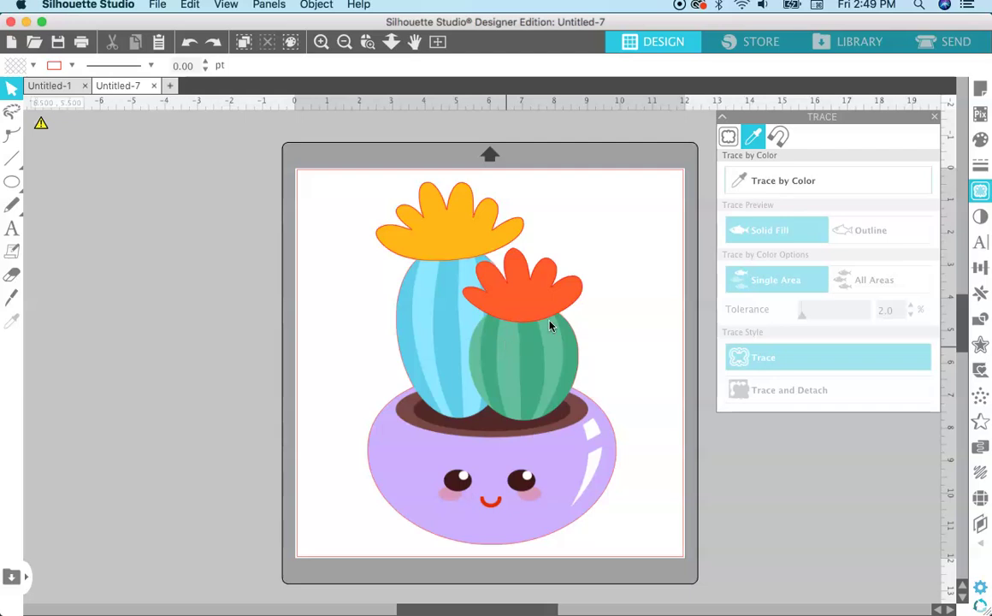
Step: Trace the short cactus's dark green stripes using All Areas at 2.0 tolerance
left_click(741, 186)
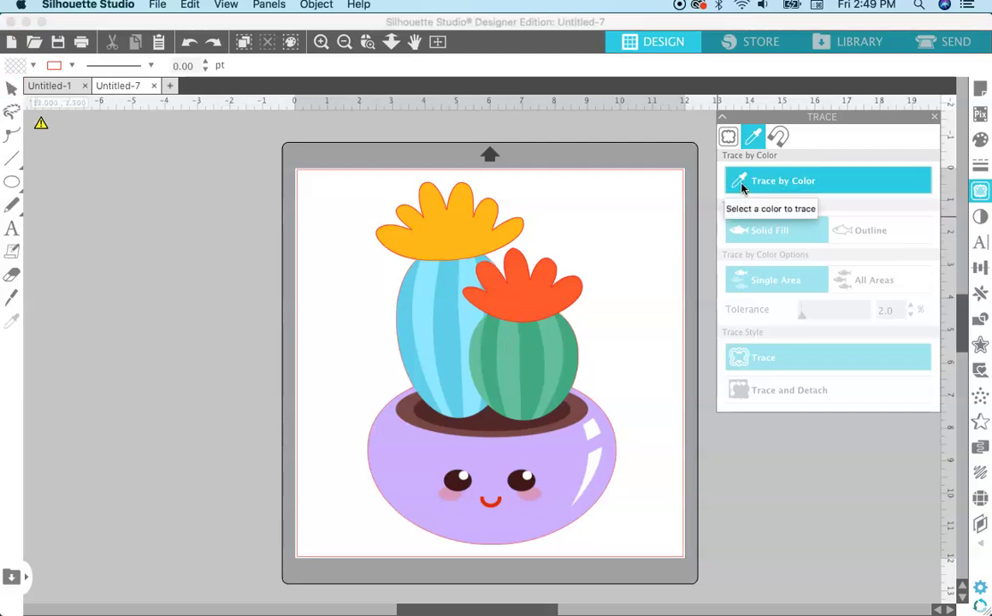
left_click(476, 377)
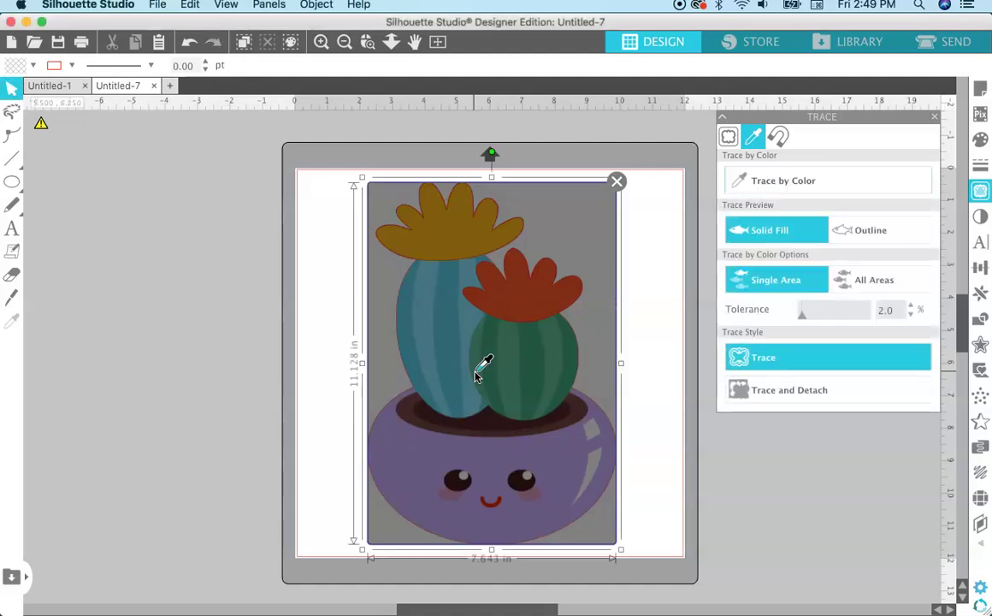
left_click(476, 377)
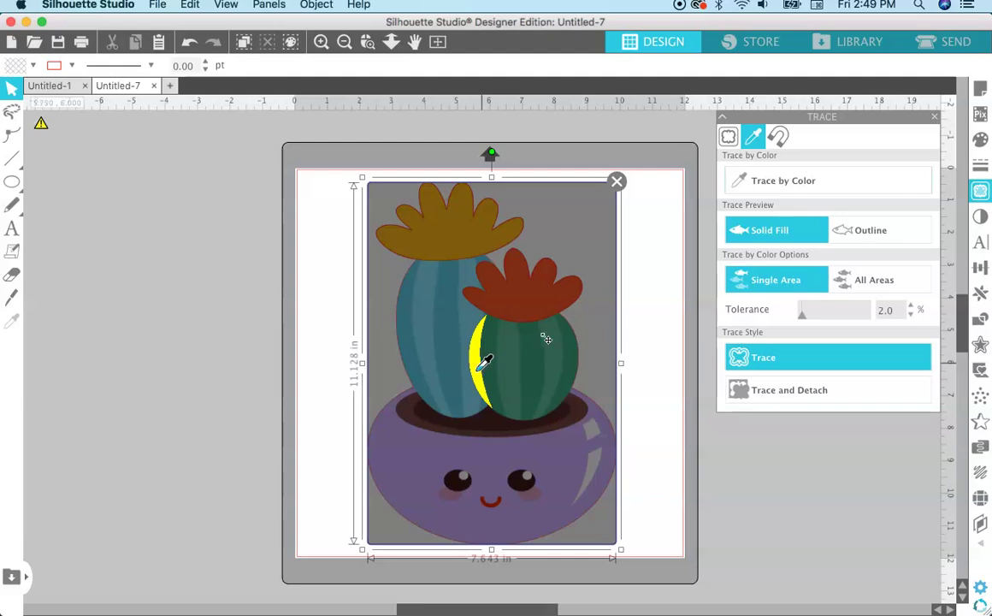
left_click(879, 284)
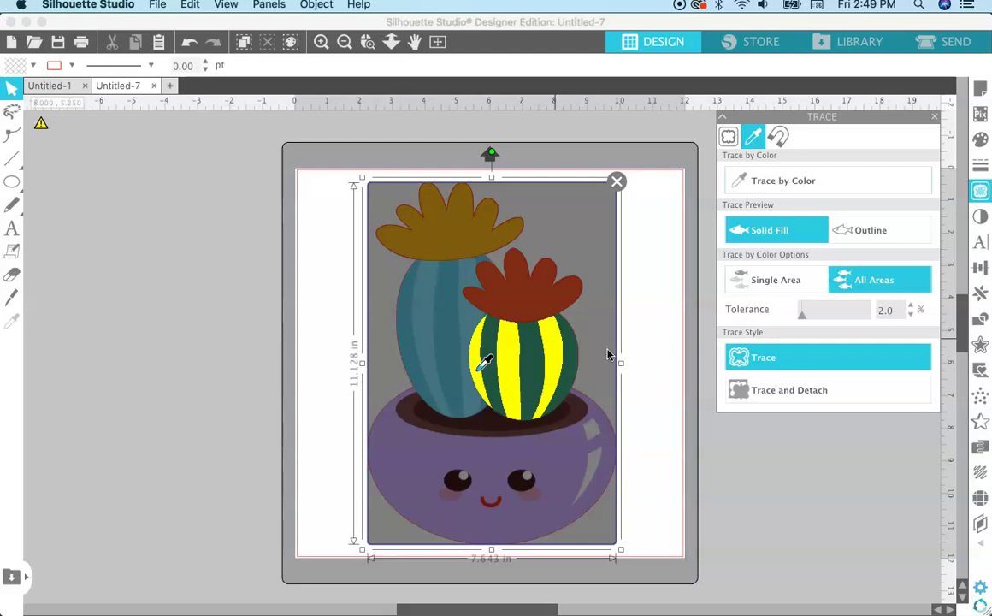
left_click(748, 359)
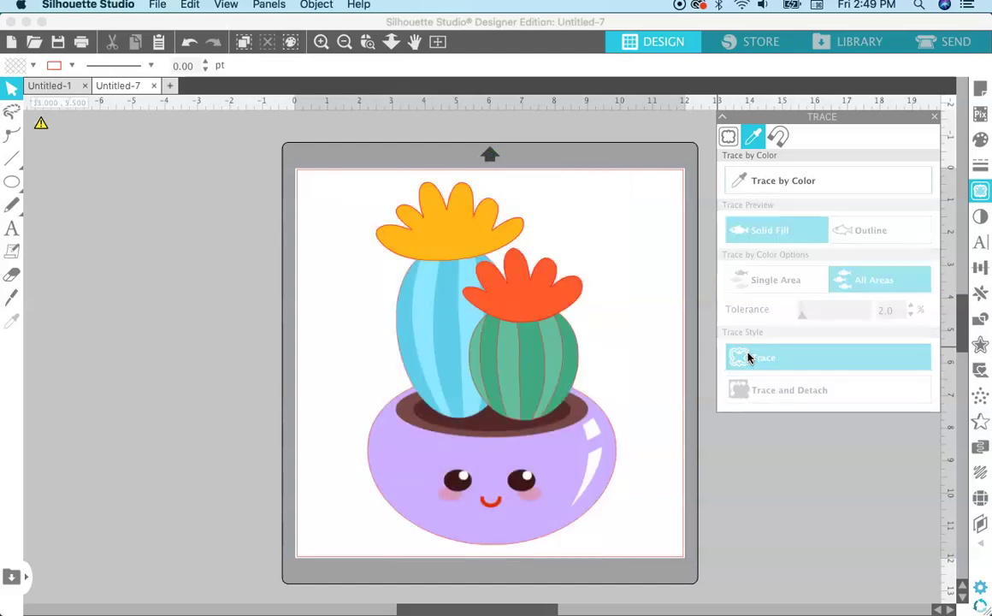
left_click(752, 180)
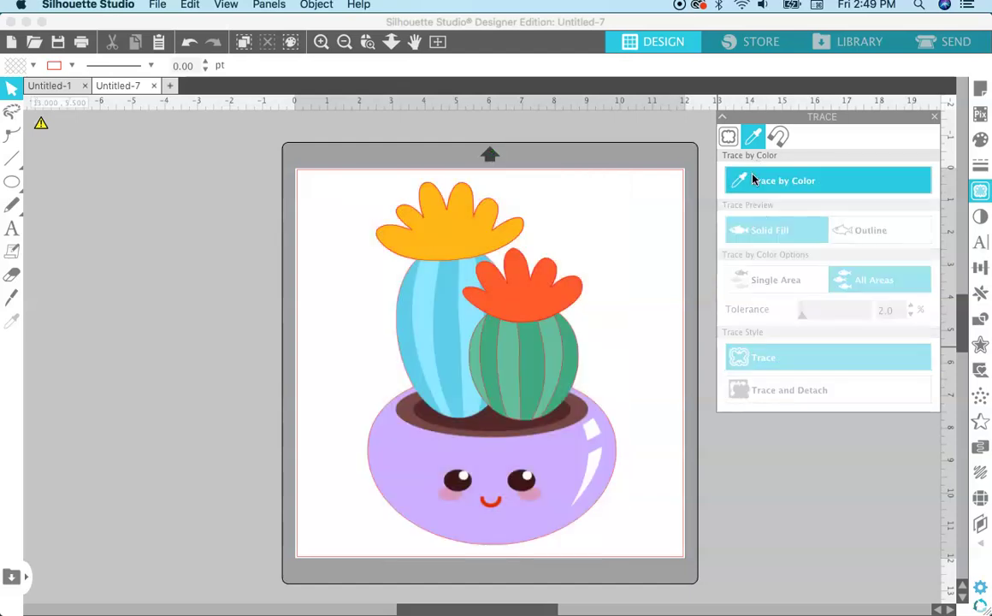
Step: Pick the short cactus's green body, widen the match, and trace All Areas into cut lines
left_click(490, 349)
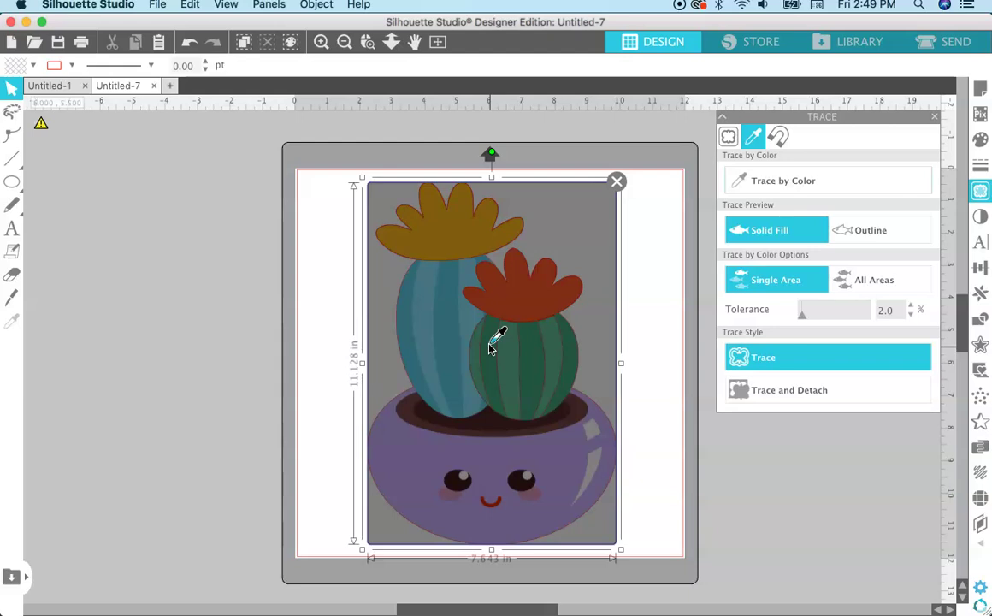
left_click_drag(490, 349, 499, 413)
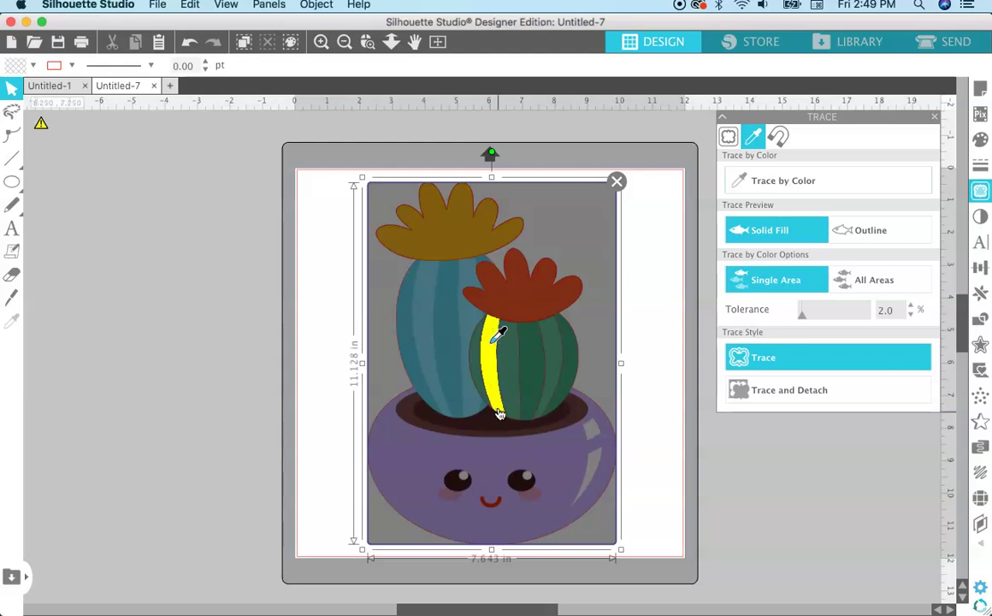
left_click(869, 285)
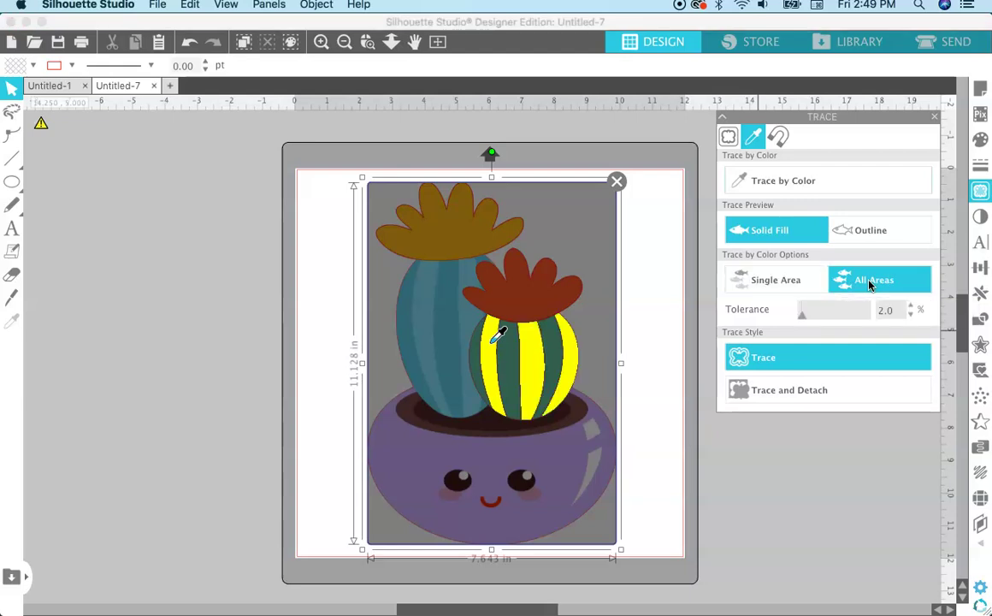
left_click(741, 359)
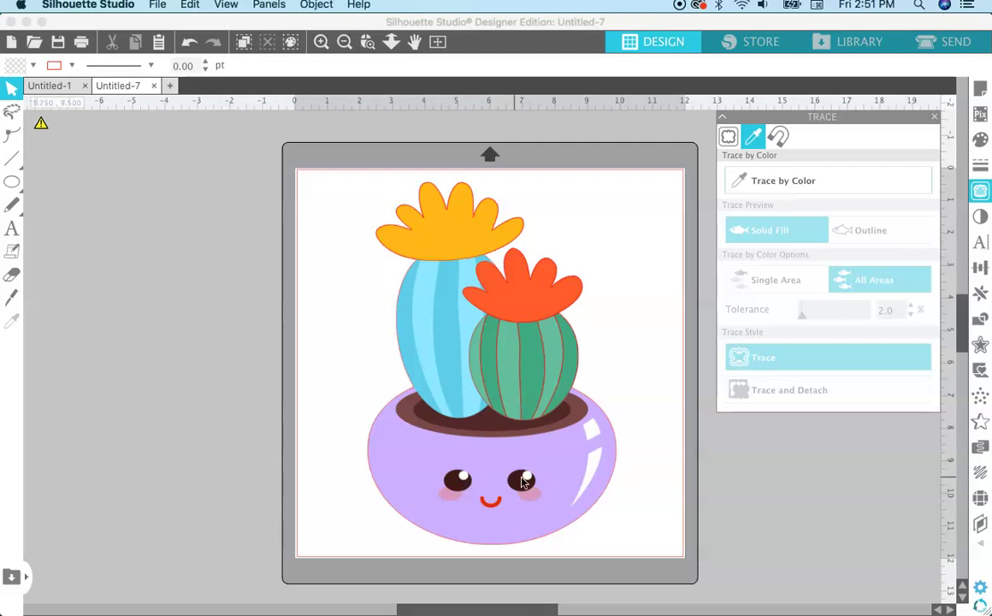
left_click(749, 181)
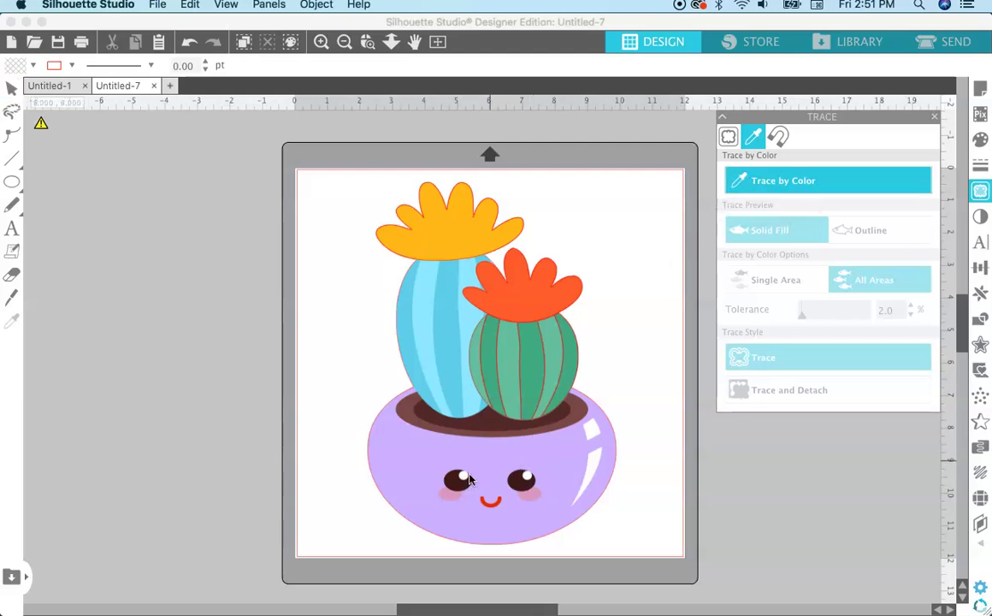
left_click(465, 479)
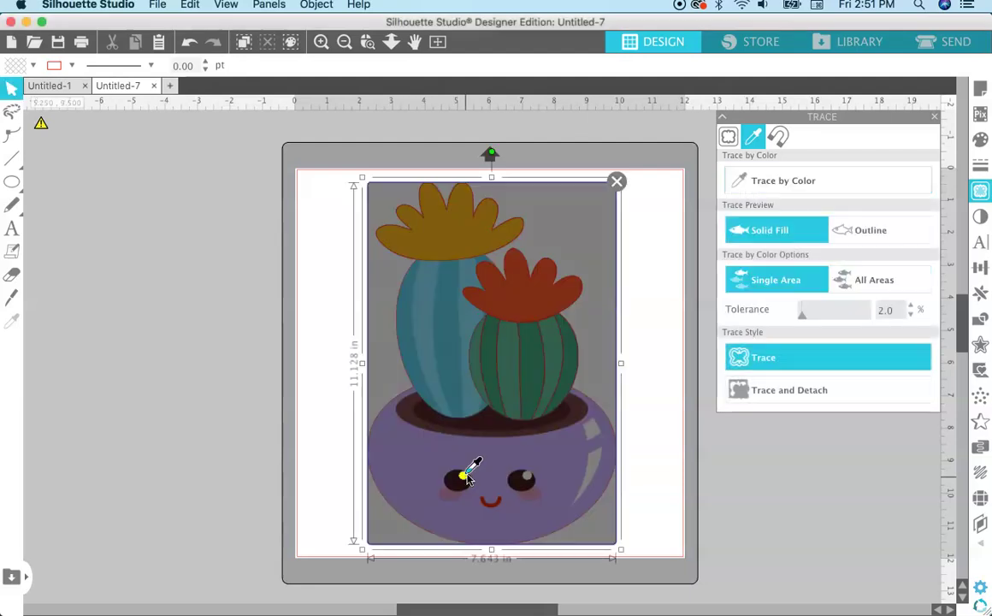
left_click(465, 476)
left_click(872, 285)
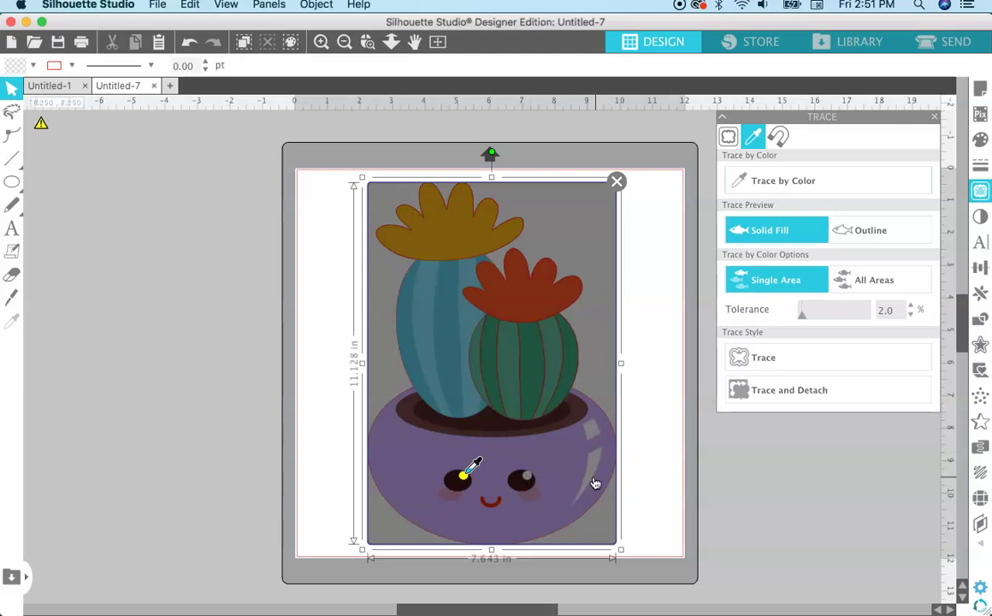
left_click(863, 283)
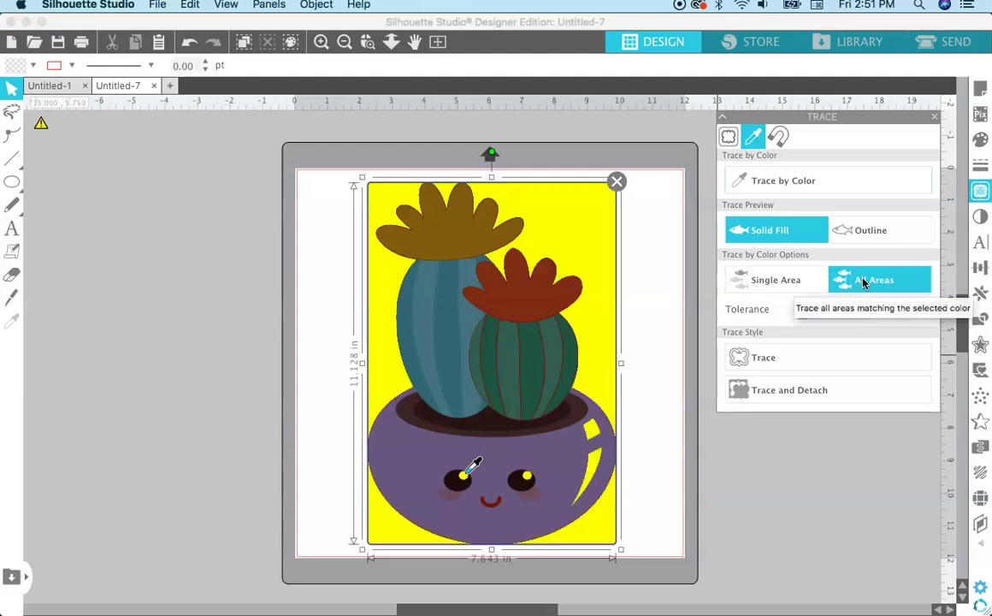
left_click(190, 42)
left_click(190, 42)
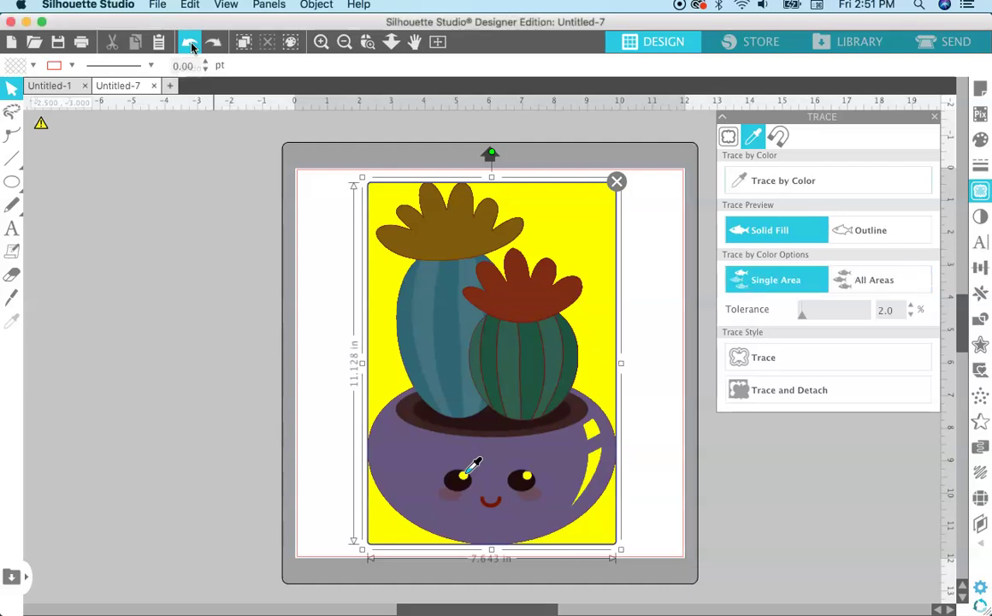
left_click(190, 42)
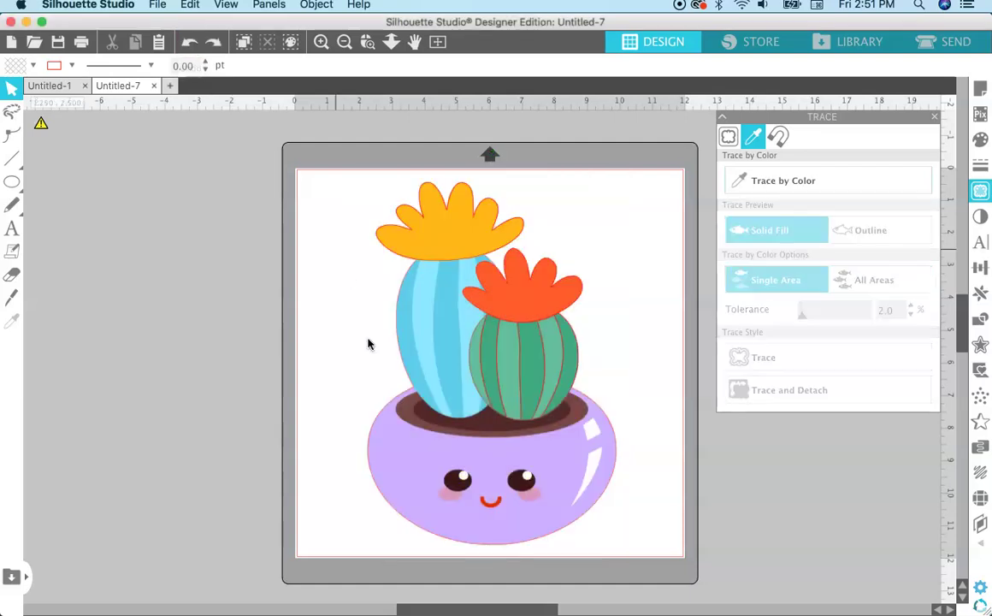
Step: Trace the white highlight on the pot's left eye as a Single Area cut line
left_click(749, 182)
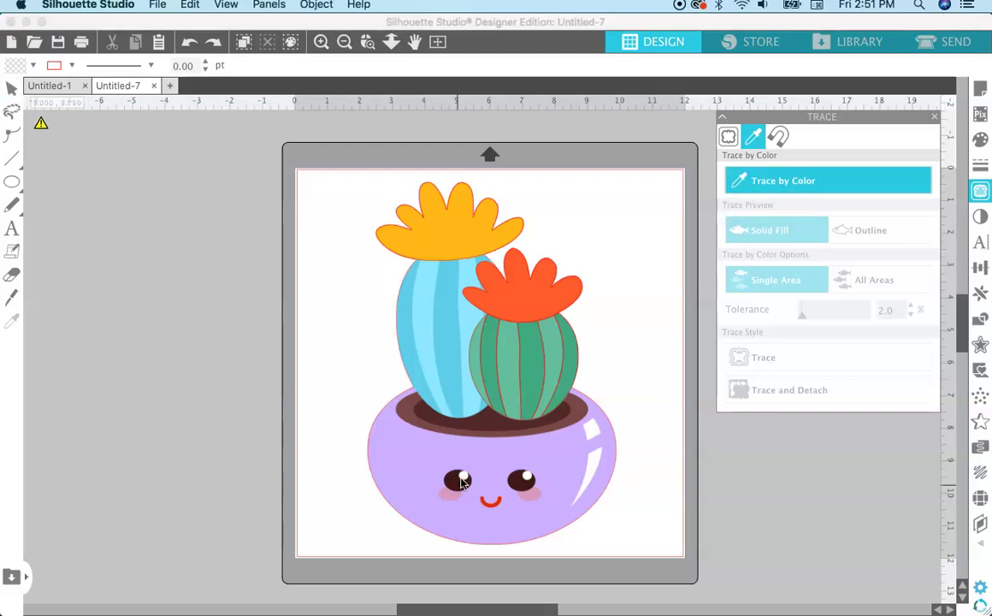
left_click(465, 482)
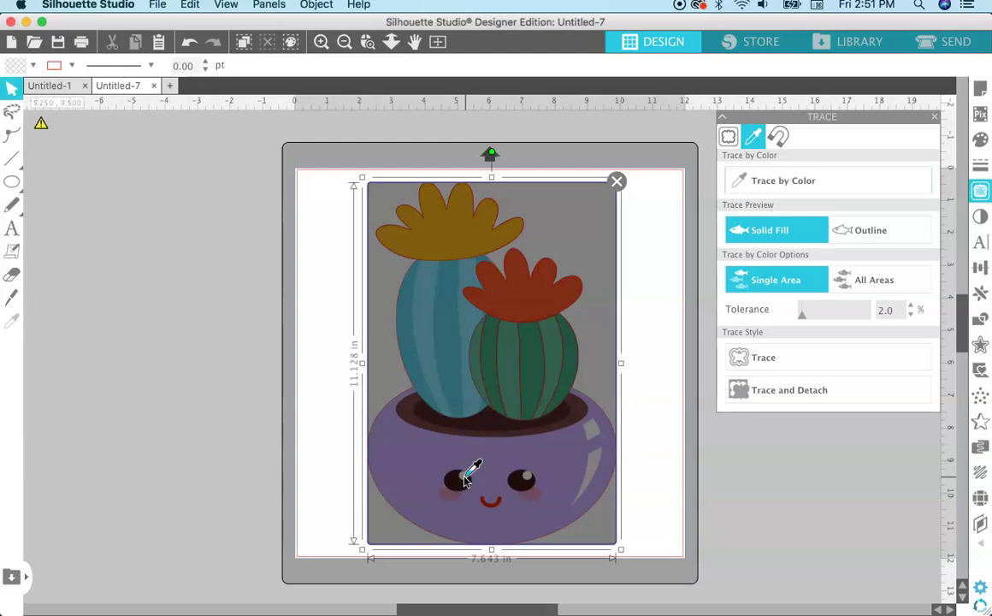
left_click(760, 359)
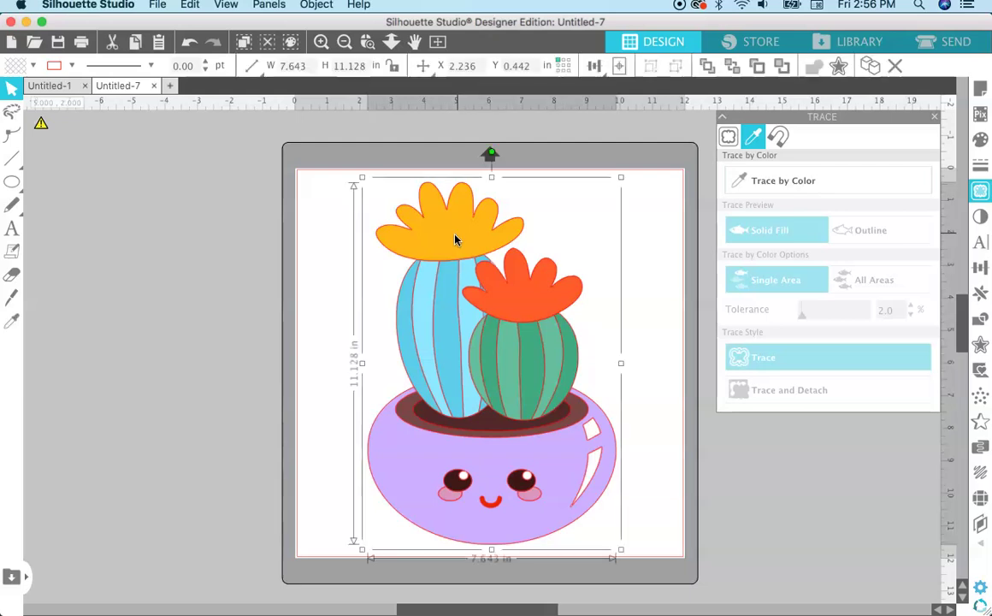
Step: Drag the original cactus image left off the mat, then nudge both flower outlines to confirm they're separate
left_click_drag(455, 239, 101, 246)
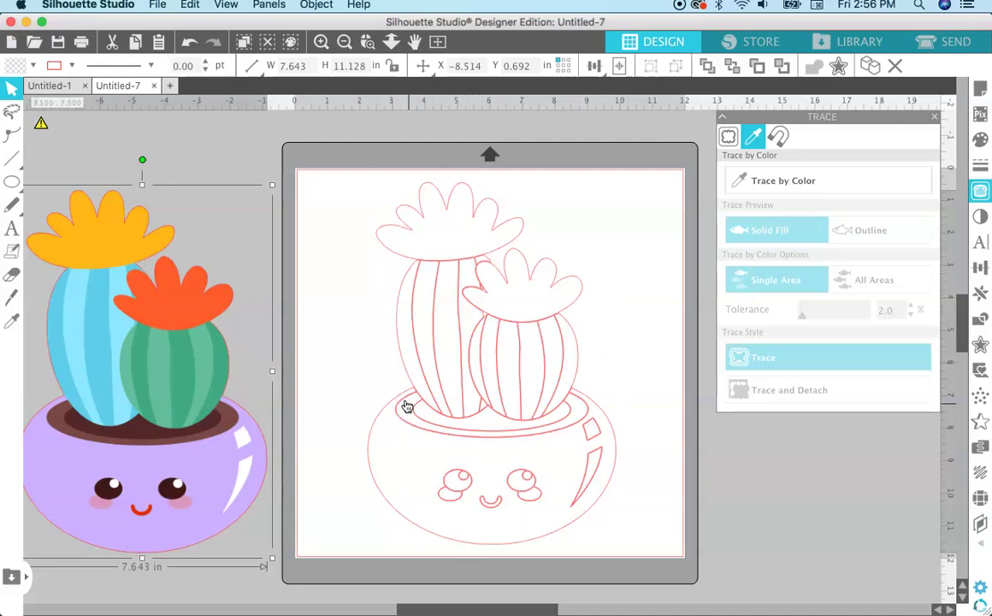
left_click(496, 221)
key("Up")
key("Up")
key("Up")
key("Up")
key("Up")
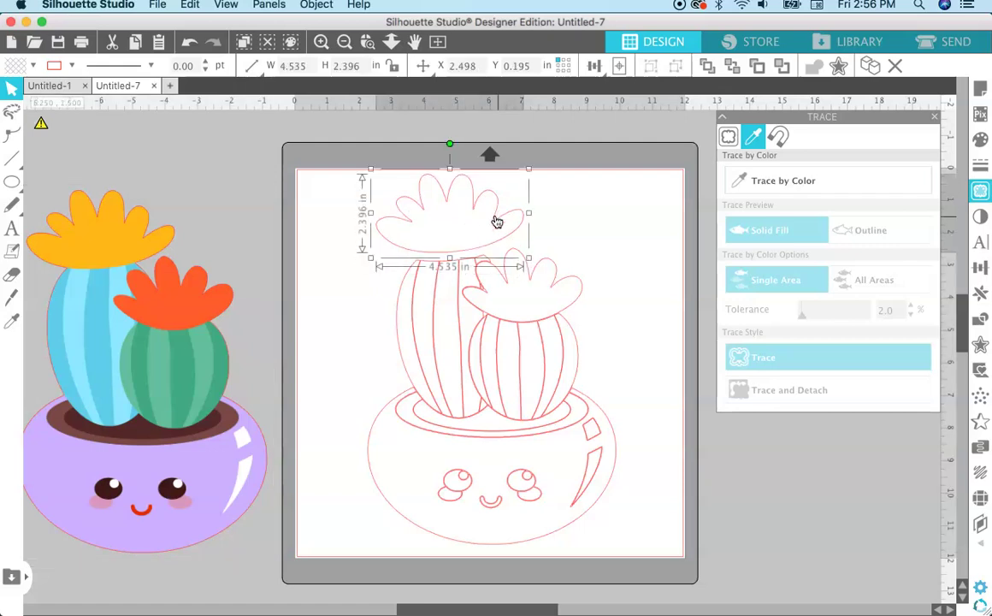
key("Down")
key("Down")
key("Down")
key("Down")
key("Down")
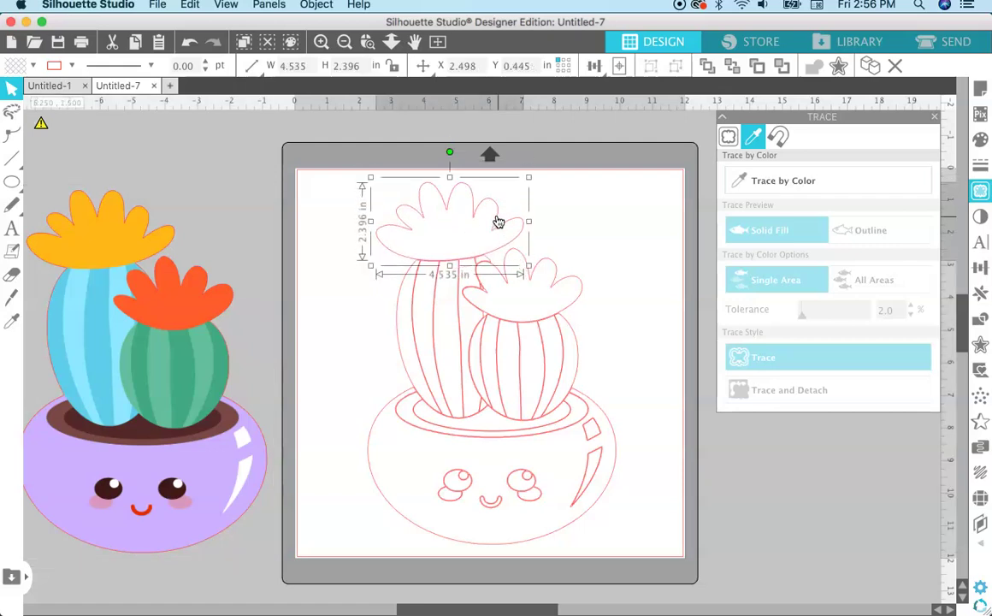
left_click(565, 288)
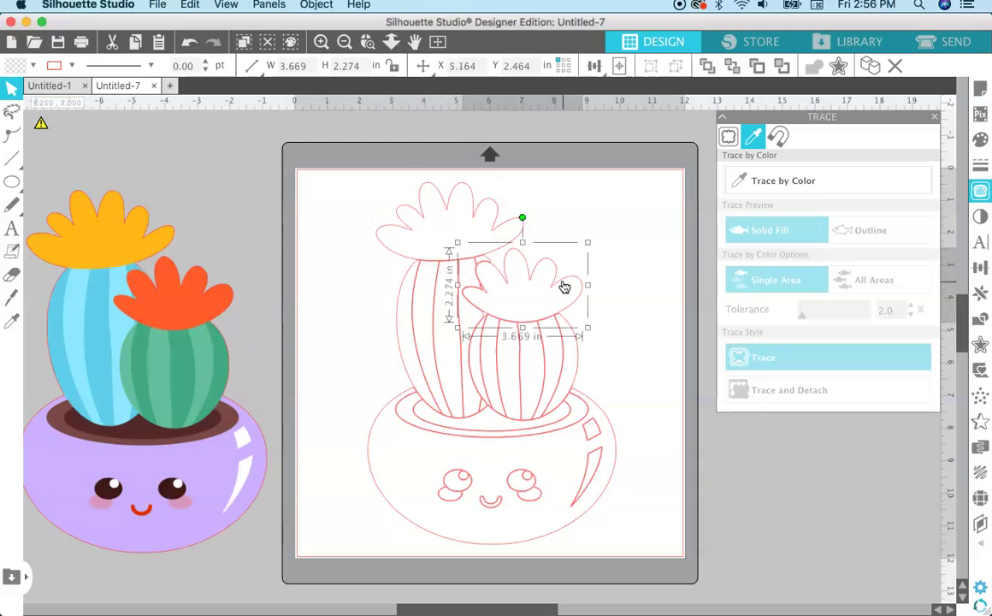
key("Up")
key("Up")
key("Up")
key("Up")
key("Up")
key("Down")
key("Down")
key("Down")
key("Down")
key("Down")
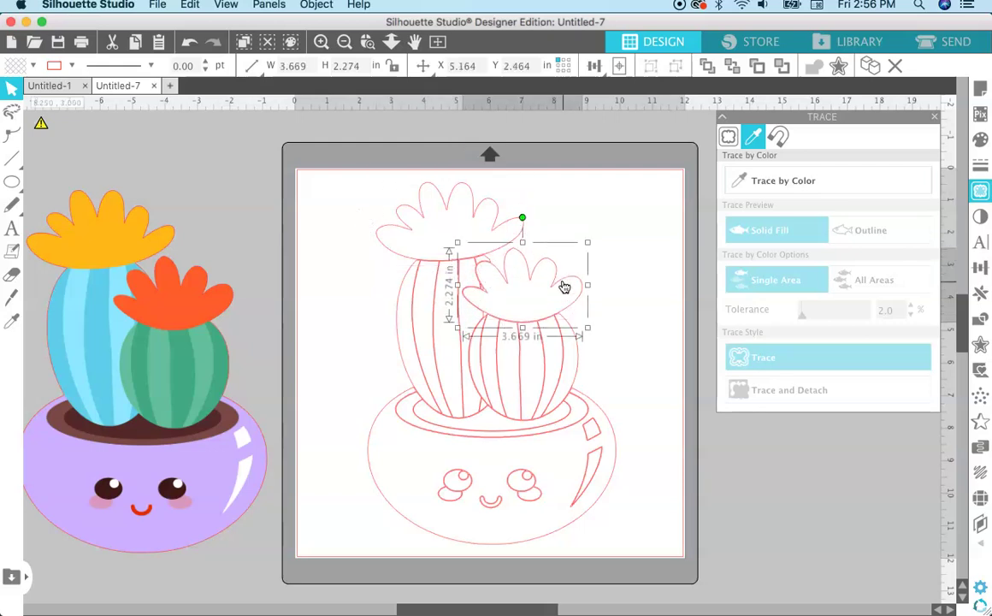